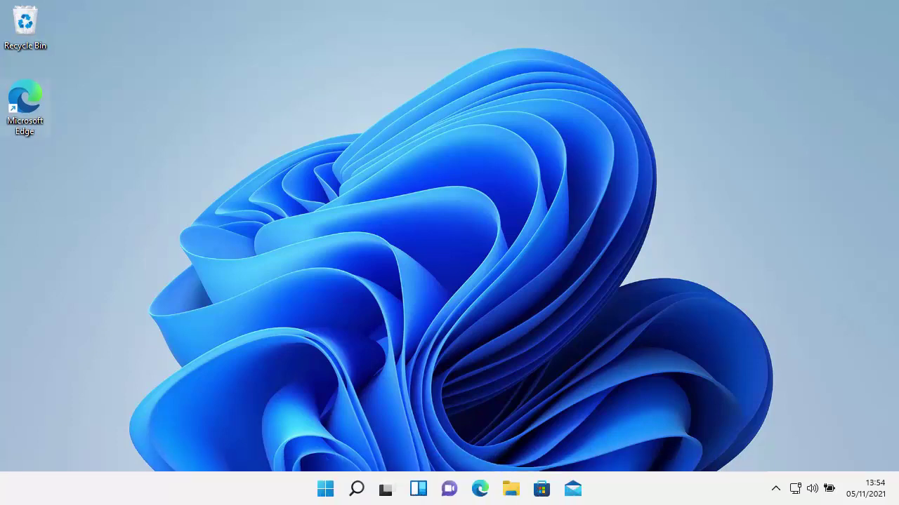
Search Start for 'regedit', launch Registry Editor and approve the UAC prompt
{"action": "left_click", "coordinate": [327, 490]}
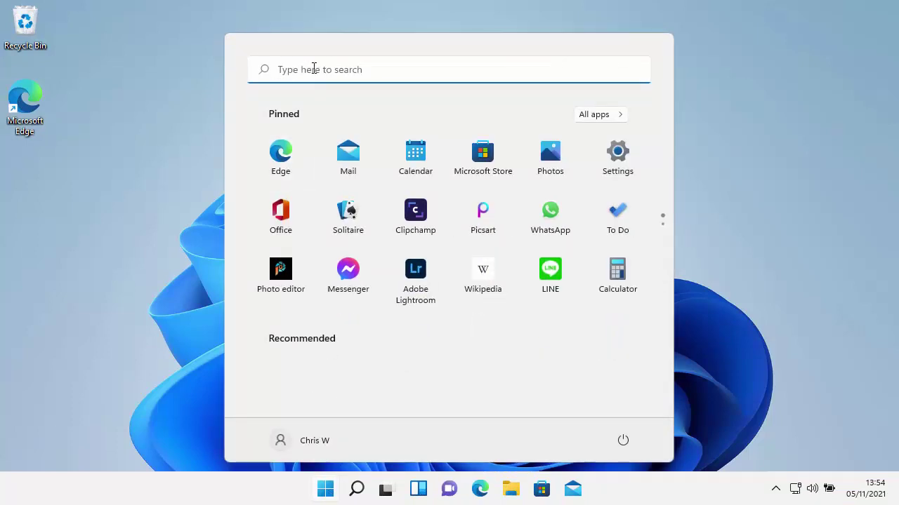
{"action": "left_click", "coordinate": [288, 68]}
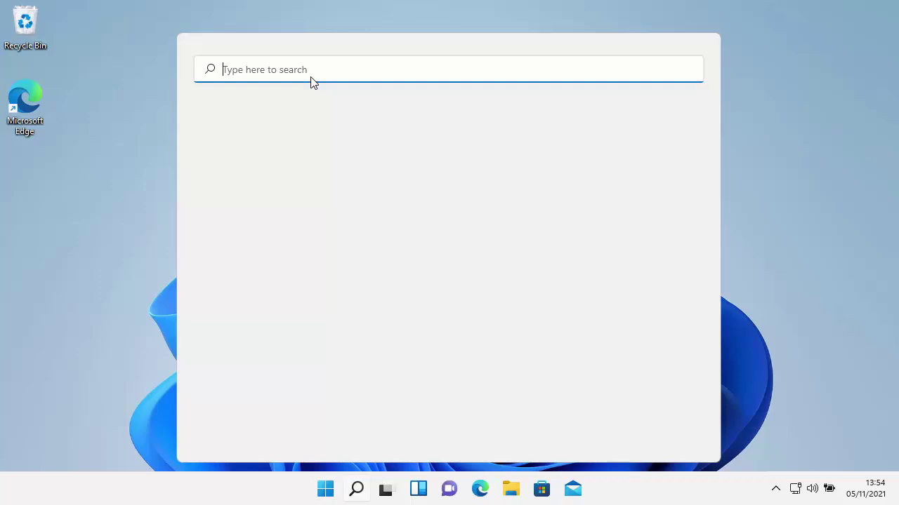
{"action": "type", "text": "regedit"}
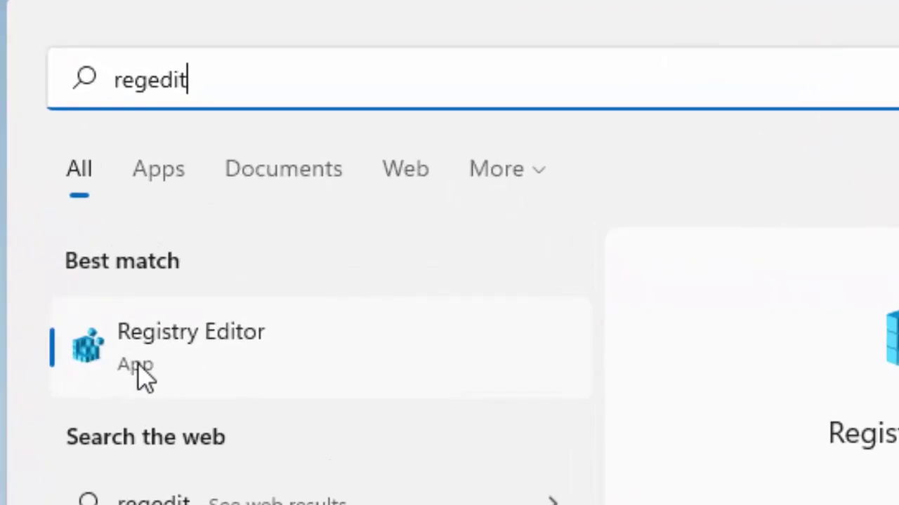
{"action": "left_click", "coordinate": [144, 365]}
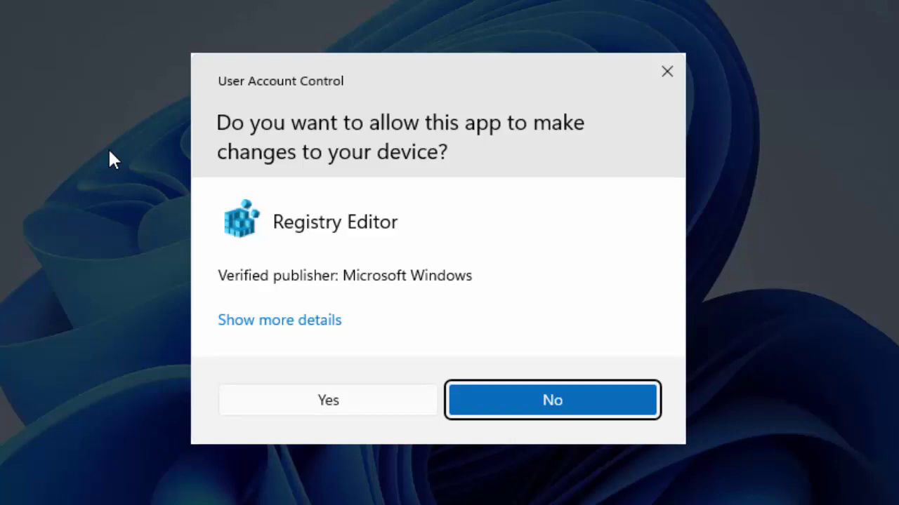
{"action": "left_click", "coordinate": [359, 406]}
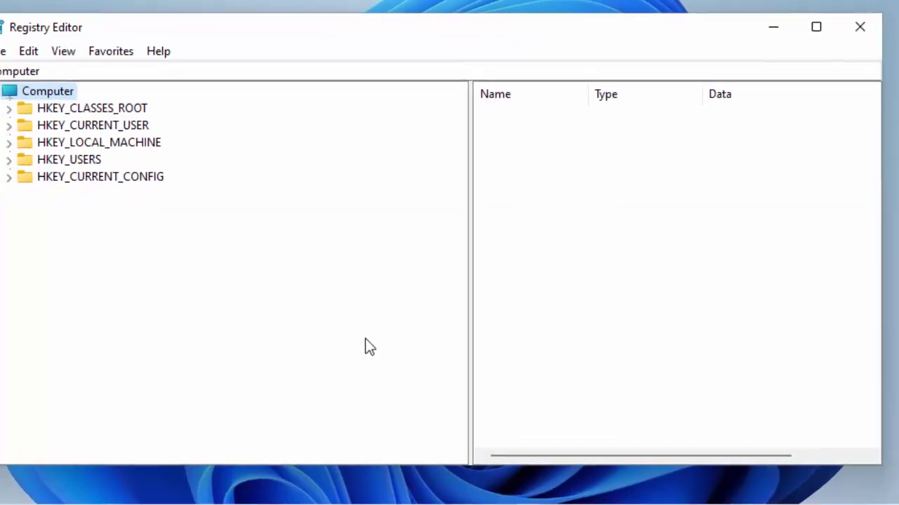
Go to HKEY_CURRENT_USER\Software\Microsoft\Windows\CurrentVersion\Explorer\Advanced by pasting the path into the address bar
{"action": "left_click", "coordinate": [47, 57]}
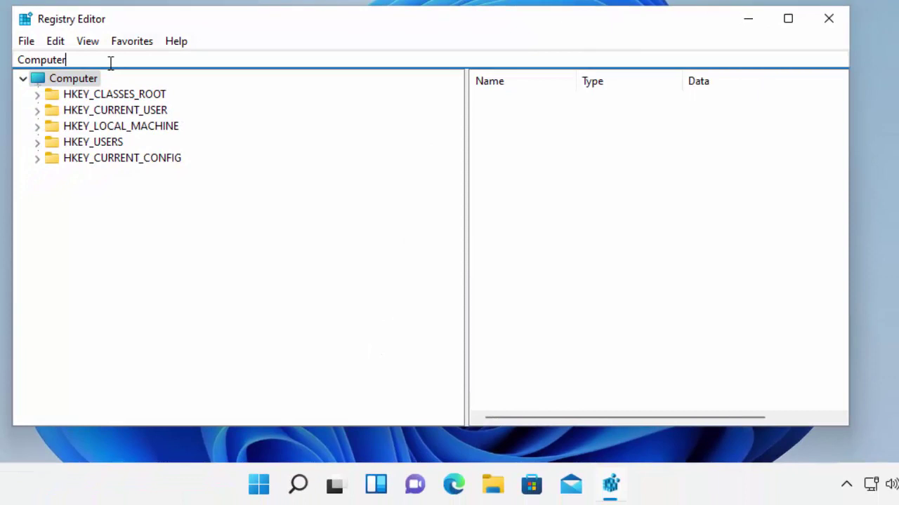
{"action": "key", "text": "BackSpace"}
{"action": "key", "text": "BackSpace"}
{"action": "key", "text": "BackSpace"}
{"action": "key", "text": "BackSpace"}
{"action": "key", "text": "BackSpace"}
{"action": "key", "text": "BackSpace"}
{"action": "key", "text": "BackSpace"}
{"action": "key", "text": "BackSpace"}
{"action": "type", "text": "HKEY_CURRENT_USER\\Software\\Microsoft\\Windows\\CurrentVersion\\Explorer\\Advanced"}
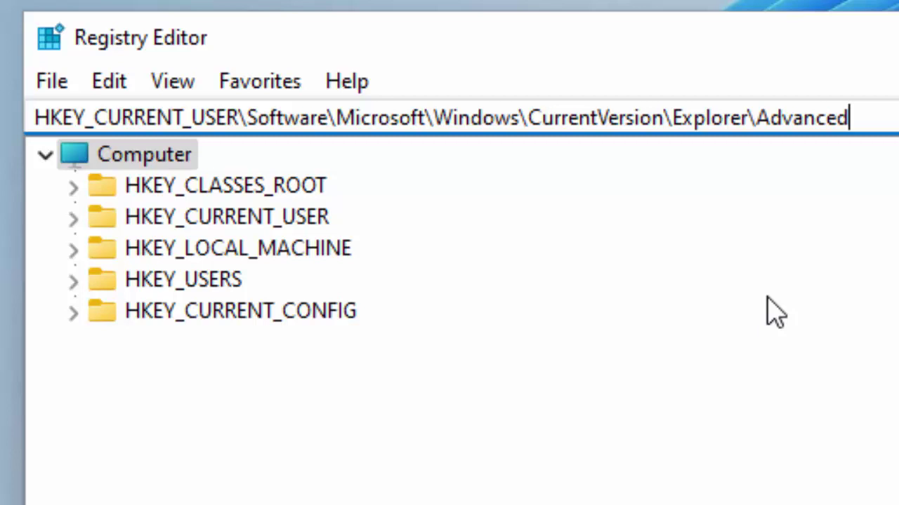
{"action": "key", "text": "Return"}
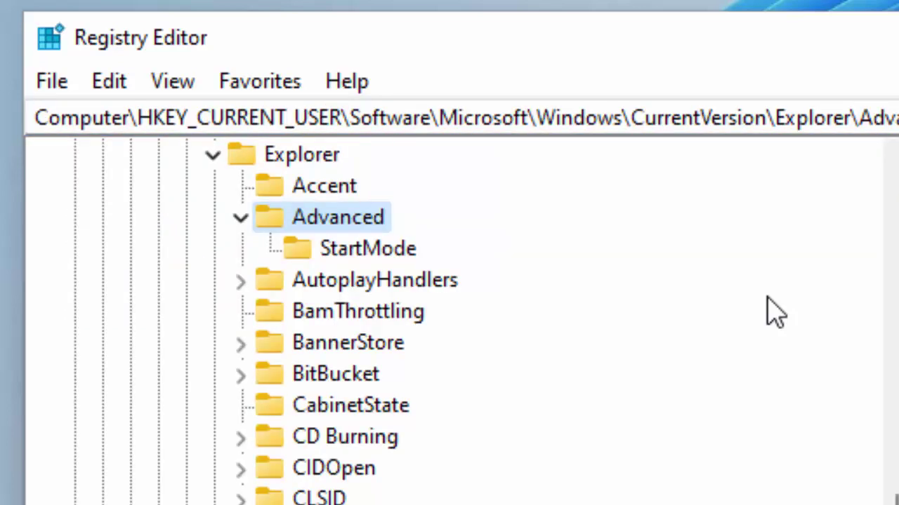
Create a DWORD (32-bit) value named TaskbarSi in the Advanced key
{"action": "right_click", "coordinate": [335, 218]}
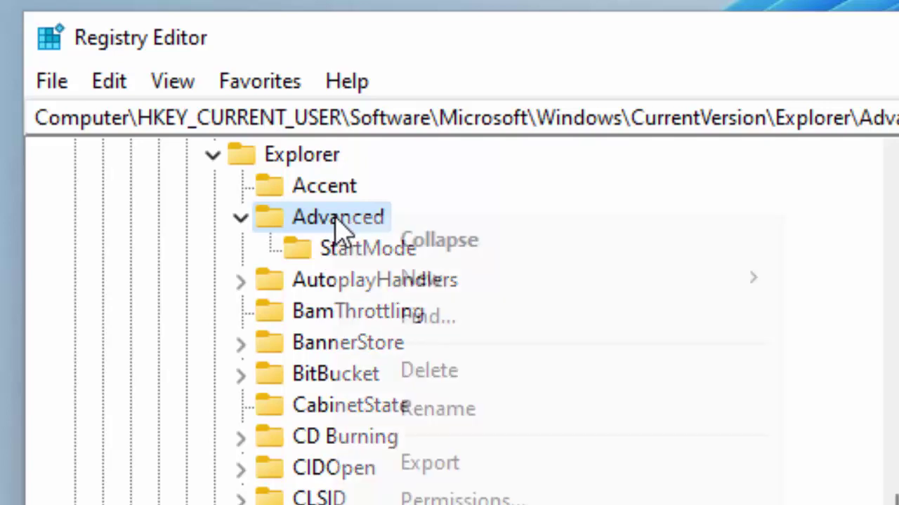
{"action": "mouse_move", "coordinate": [406, 285]}
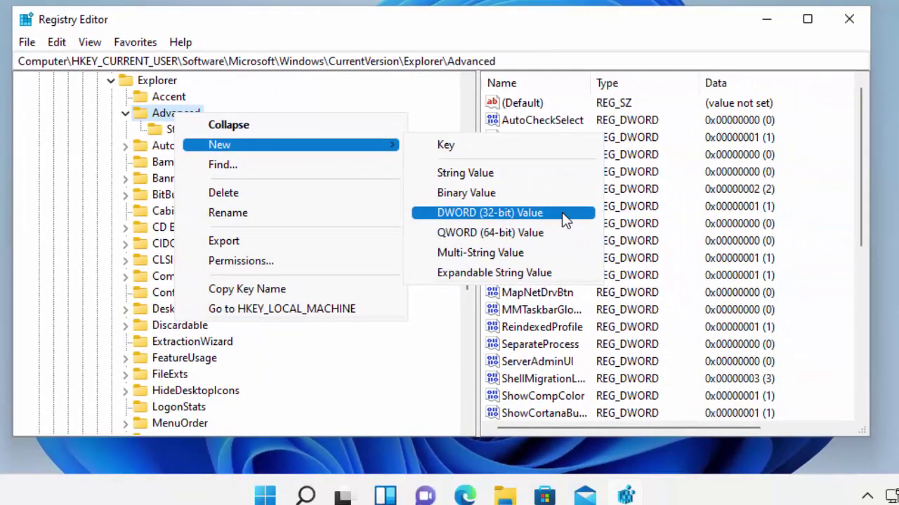
{"action": "left_click", "coordinate": [561, 212]}
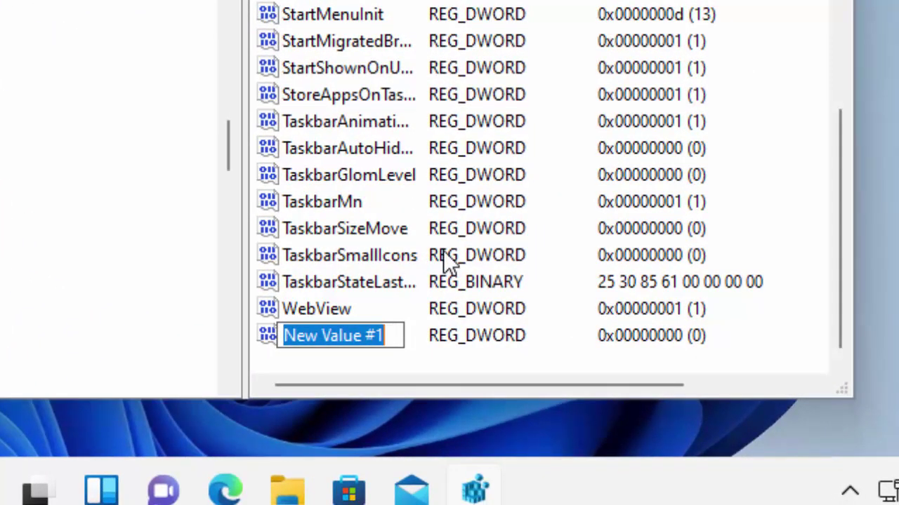
{"action": "type", "text": "TaskbarSi"}
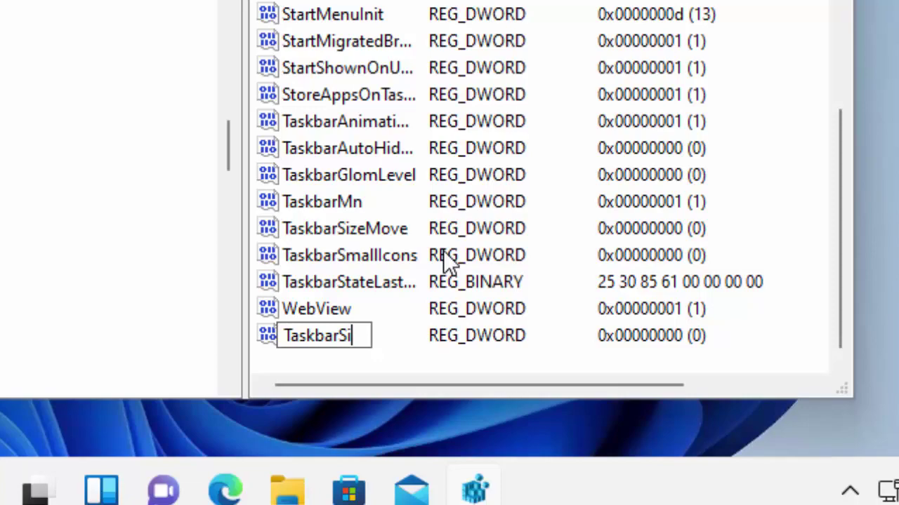
{"action": "key", "text": "Return"}
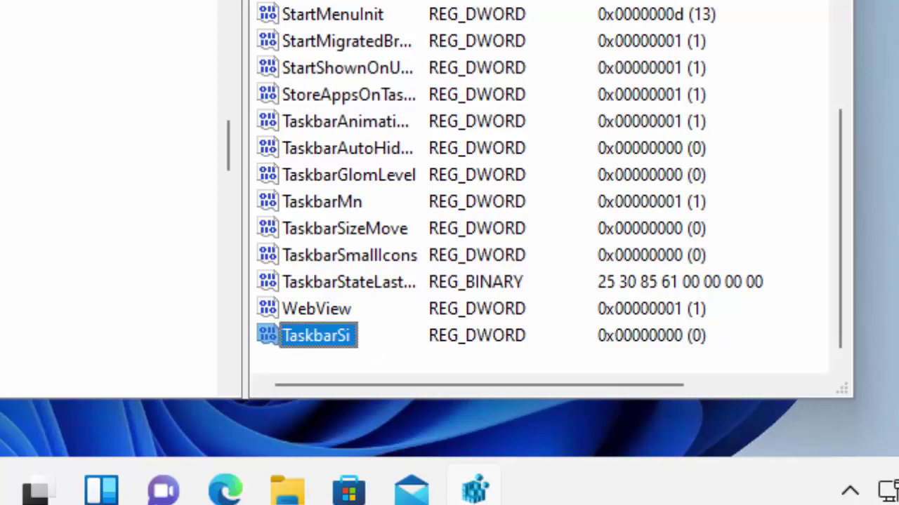
Enter 2 as TaskbarSi's value data, confirm it, and close Registry Editor
{"action": "double_click", "coordinate": [323, 334]}
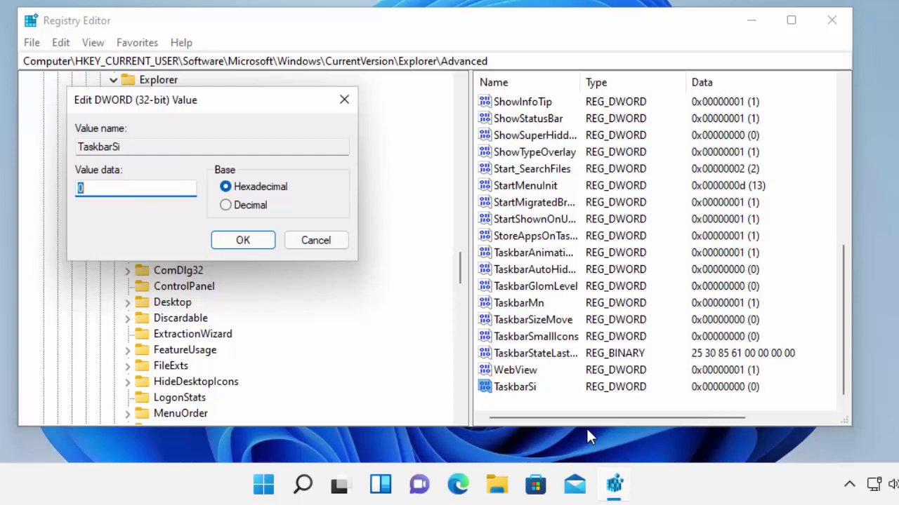
{"action": "type", "text": "2"}
{"action": "left_click", "coordinate": [249, 239]}
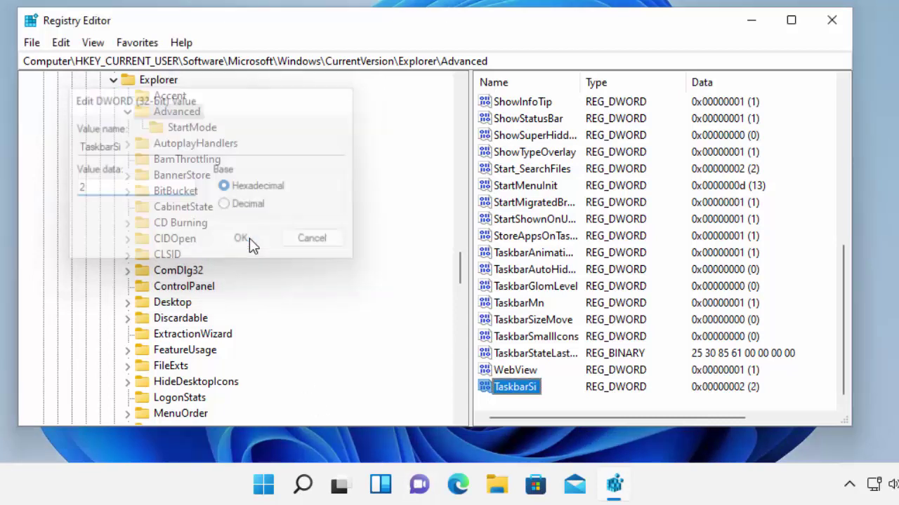
{"action": "left_click", "coordinate": [833, 28]}
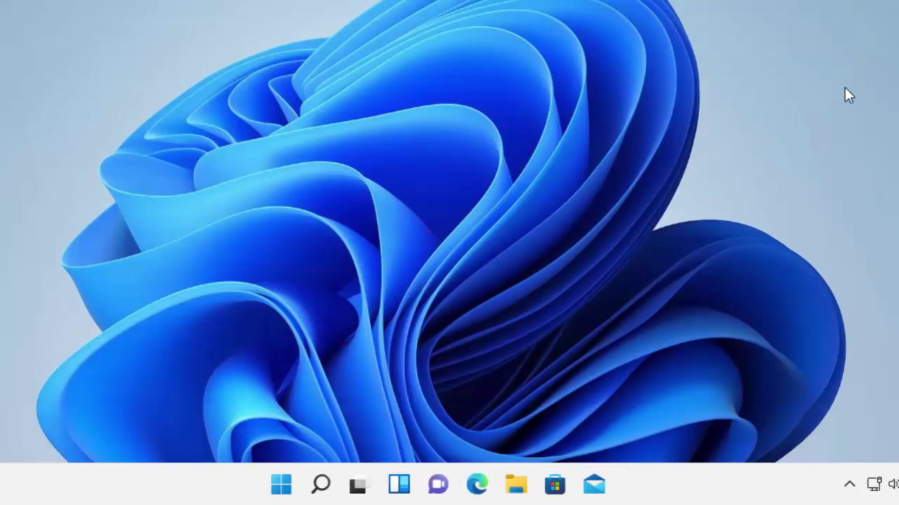
Sign out from the Start menu's account options, then sign back in from the lock screen
{"action": "left_click", "coordinate": [291, 491]}
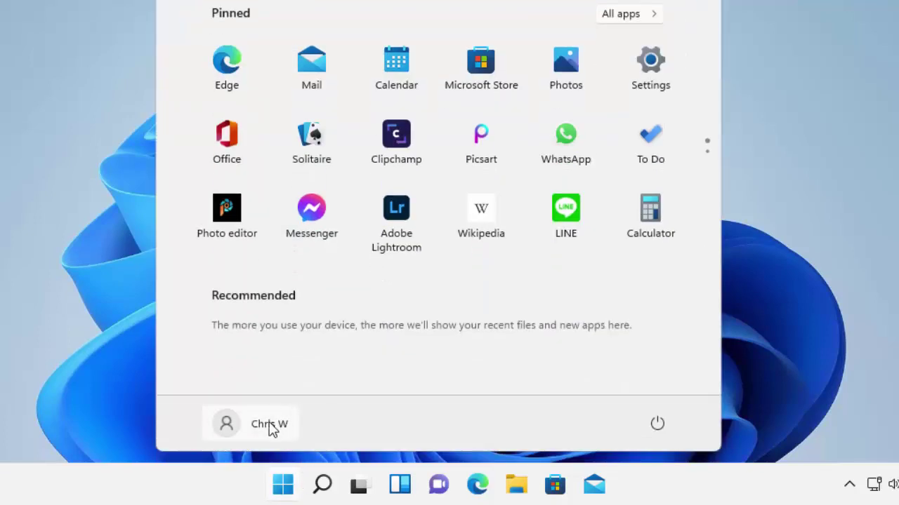
{"action": "left_click", "coordinate": [258, 430]}
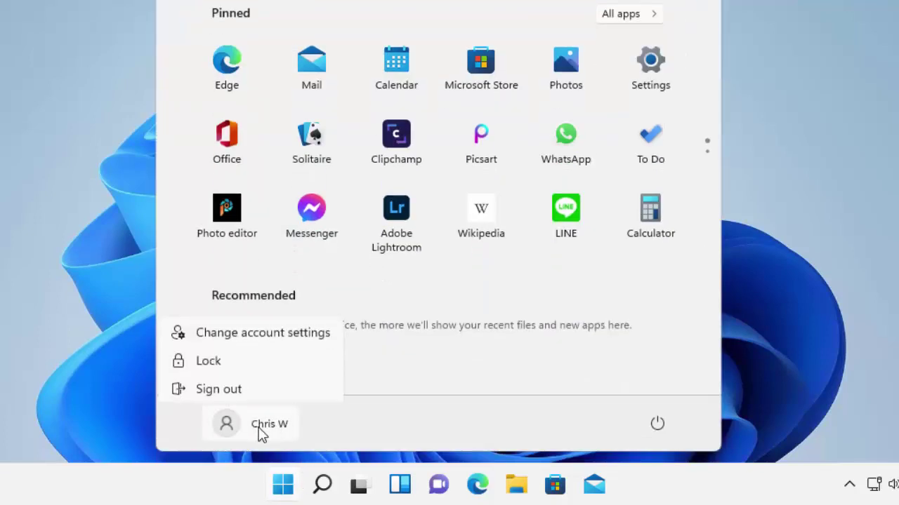
{"action": "left_click", "coordinate": [212, 385]}
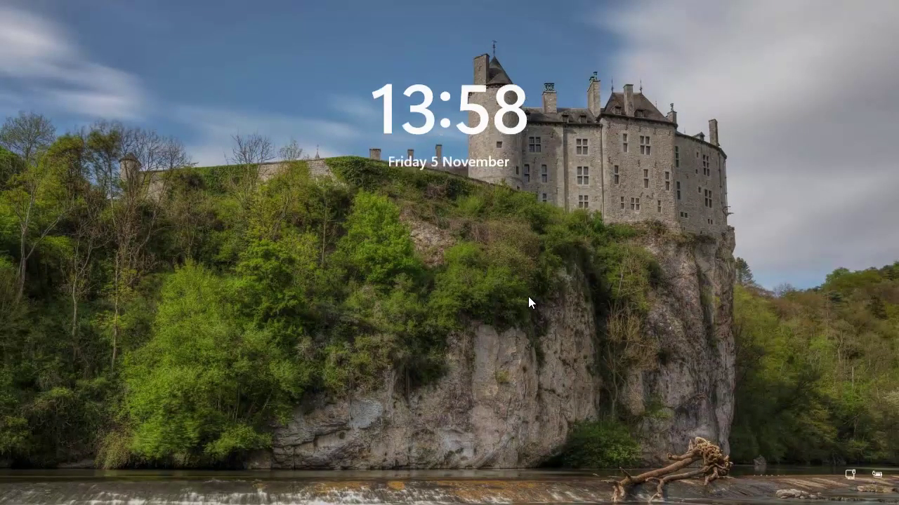
{"action": "left_click", "coordinate": [528, 296]}
{"action": "left_click", "coordinate": [463, 285]}
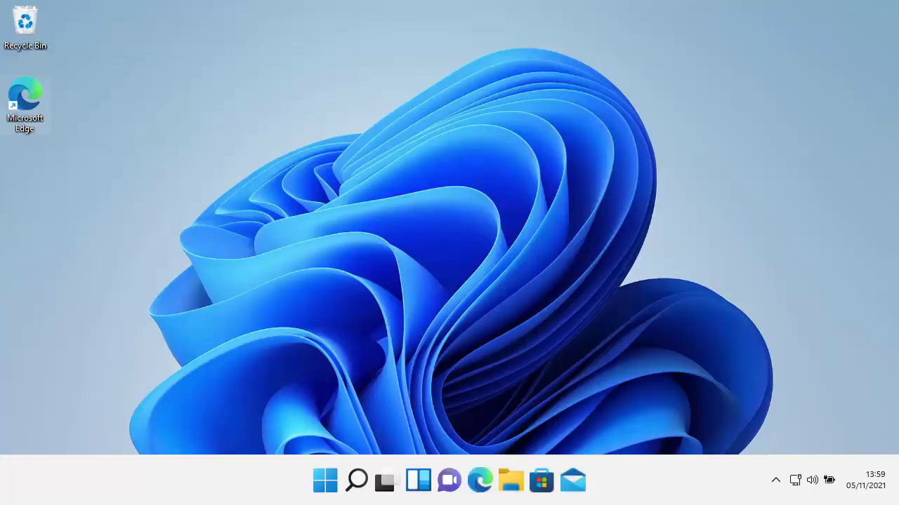
Search Start for 'regedit', relaunch Registry Editor and allow it through UAC
{"action": "left_click", "coordinate": [327, 482]}
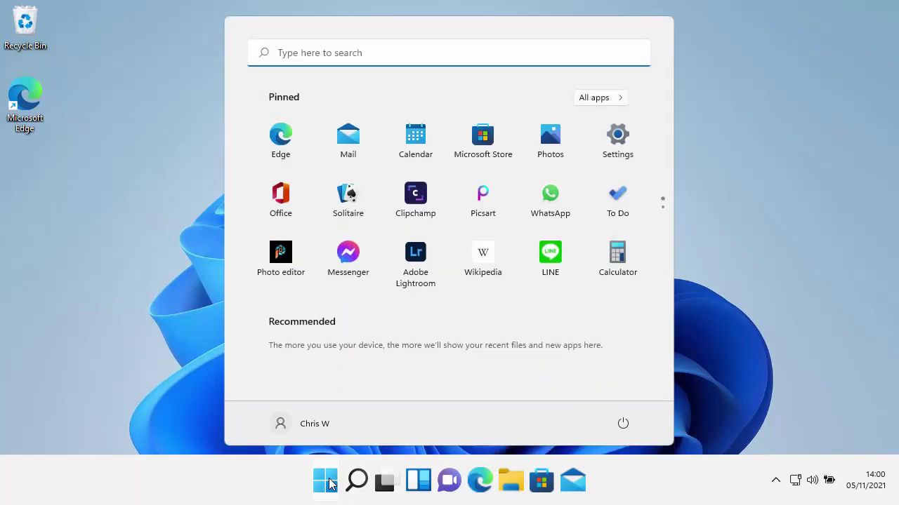
{"action": "left_click", "coordinate": [294, 53]}
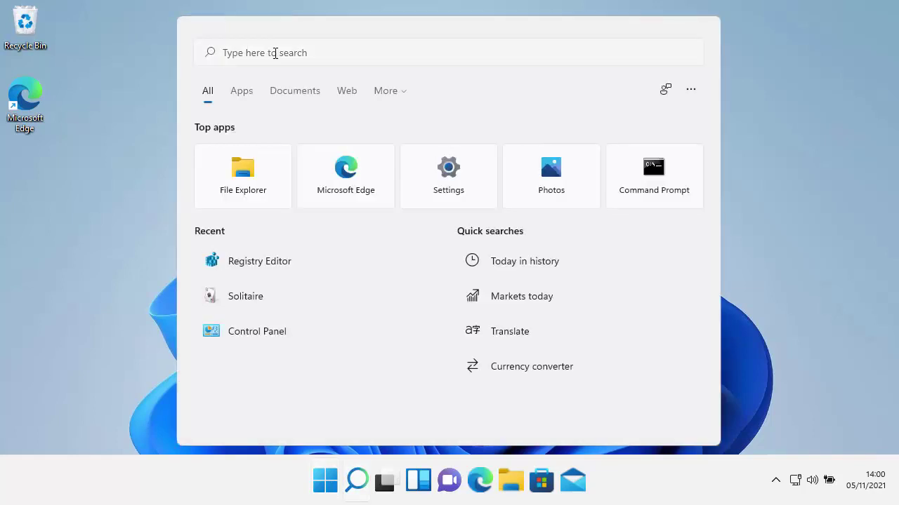
{"action": "type", "text": "regedit"}
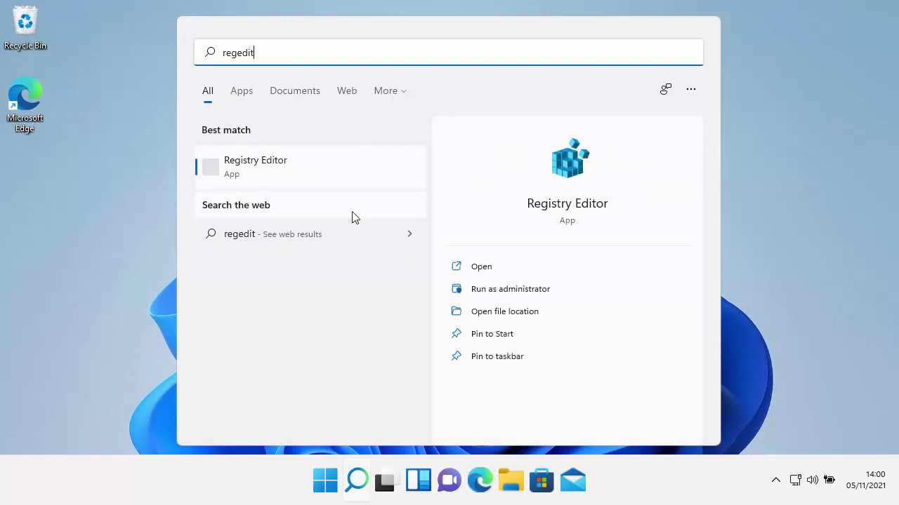
{"action": "left_click", "coordinate": [237, 171]}
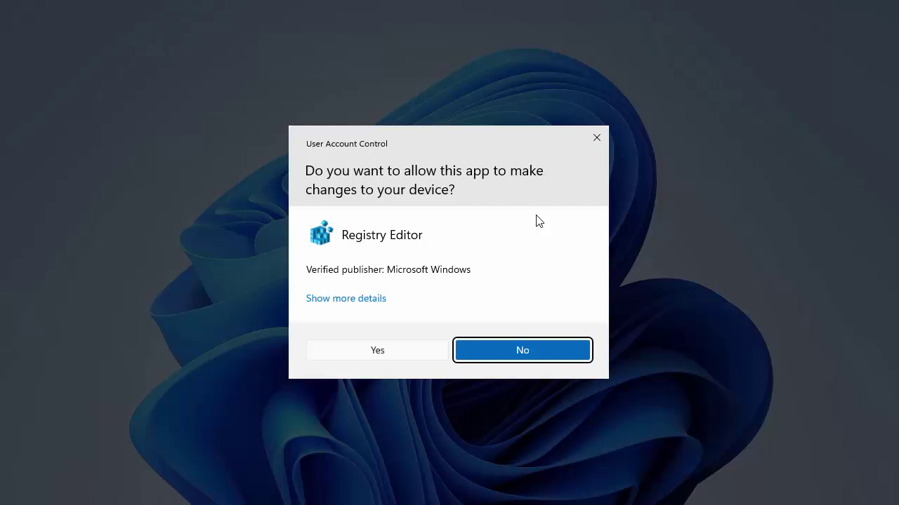
{"action": "left_click", "coordinate": [397, 351]}
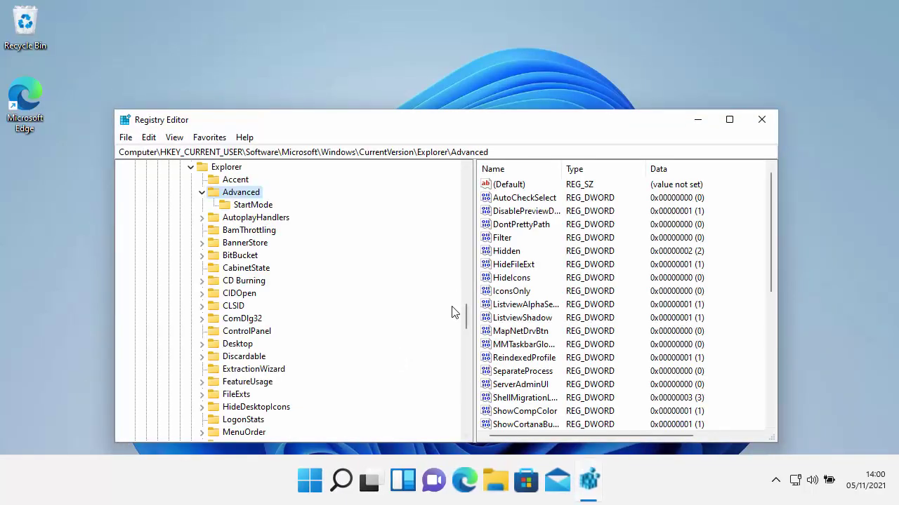
Change TaskbarSi's value data to 0 and close Registry Editor
{"action": "scroll", "coordinate": [602, 345], "scroll_direction": "down", "scroll_amount": 10}
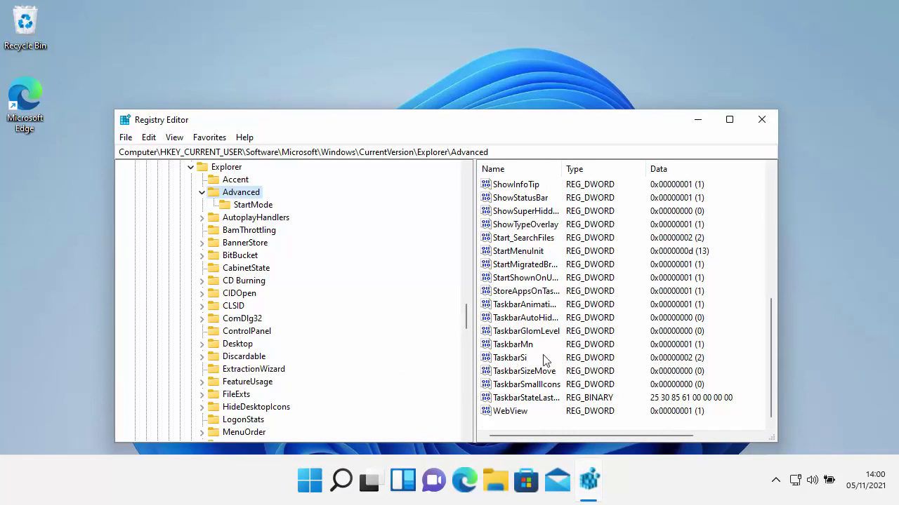
{"action": "double_click", "coordinate": [502, 363]}
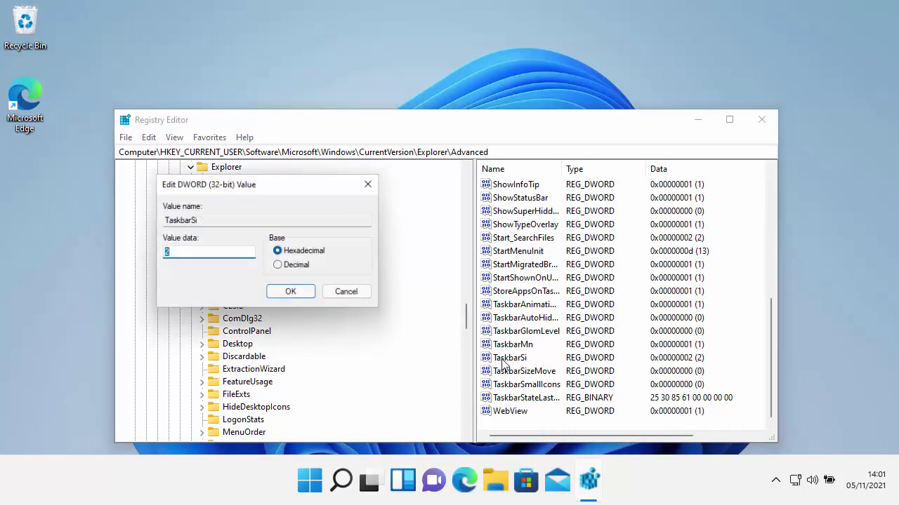
{"action": "type", "text": "1"}
{"action": "key", "text": "BackSpace"}
{"action": "type", "text": "0"}
{"action": "left_click", "coordinate": [297, 296]}
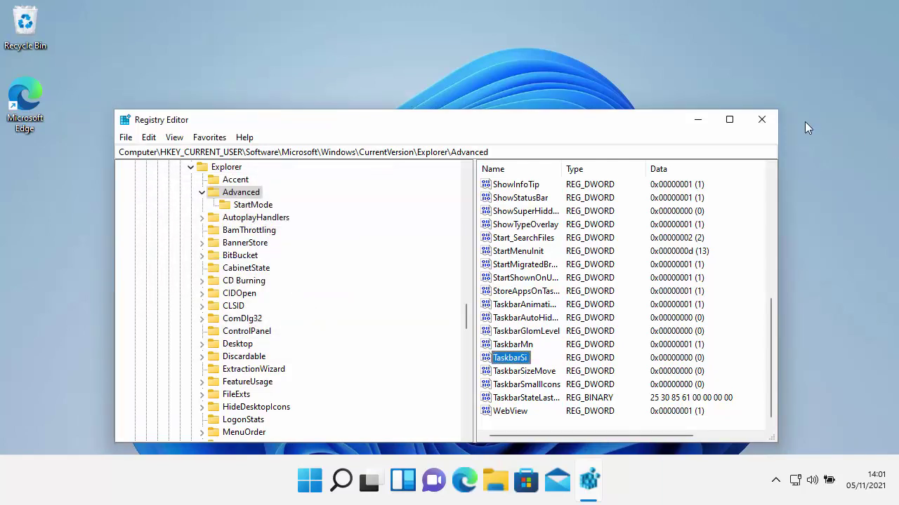
{"action": "left_click", "coordinate": [763, 120]}
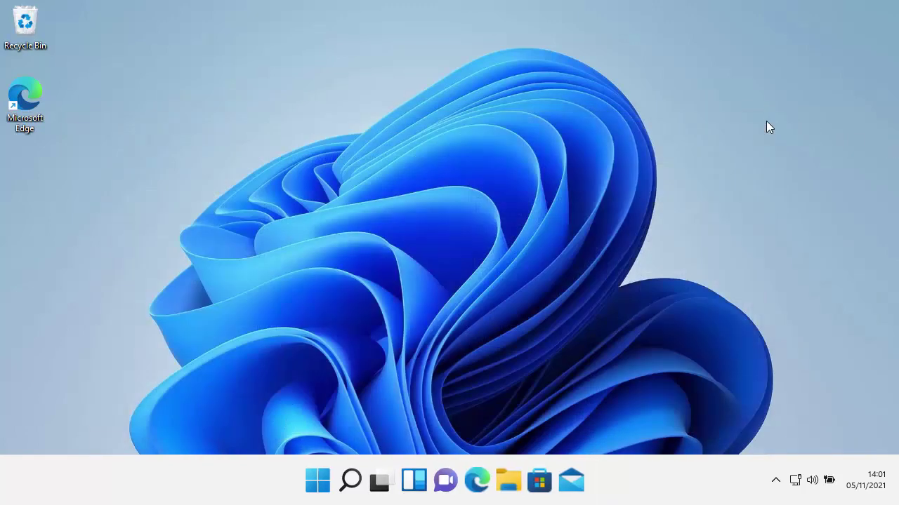
Sign out via the Start menu account button and sign back in from the lock screen
{"action": "left_click", "coordinate": [326, 482]}
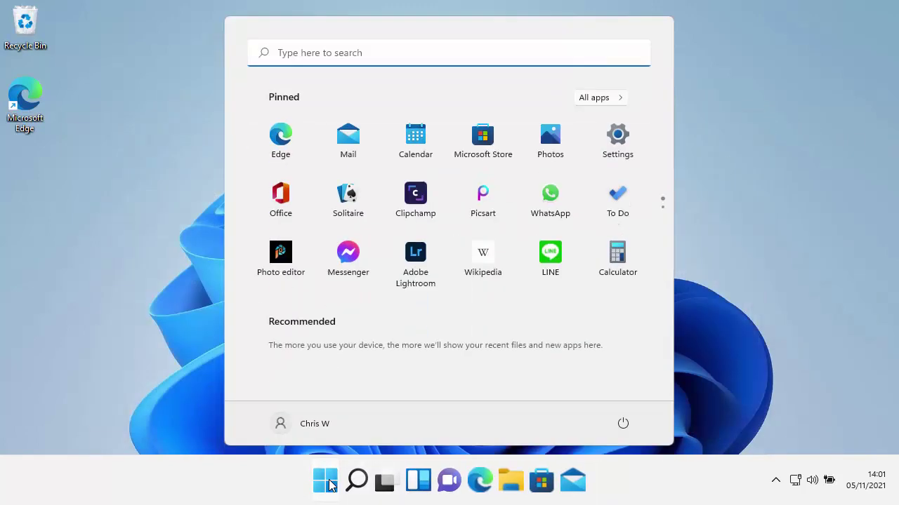
{"action": "left_click", "coordinate": [287, 397]}
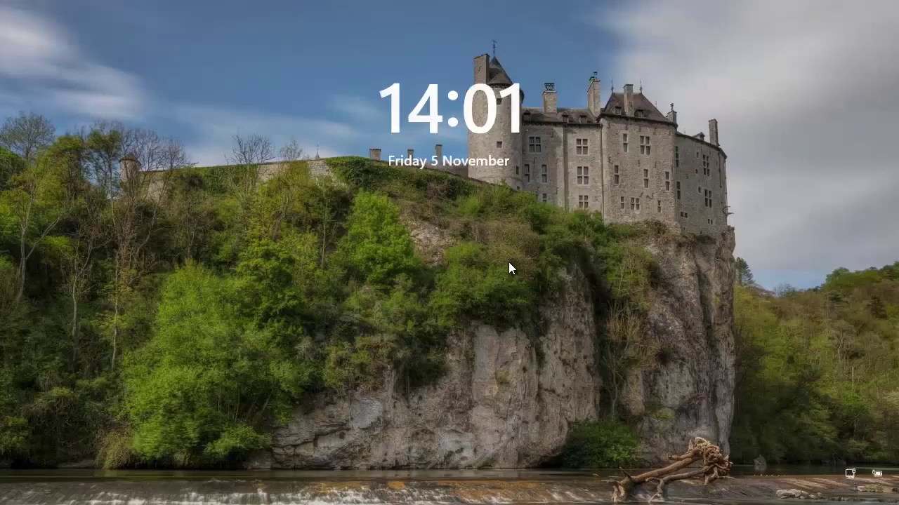
{"action": "left_click", "coordinate": [509, 262]}
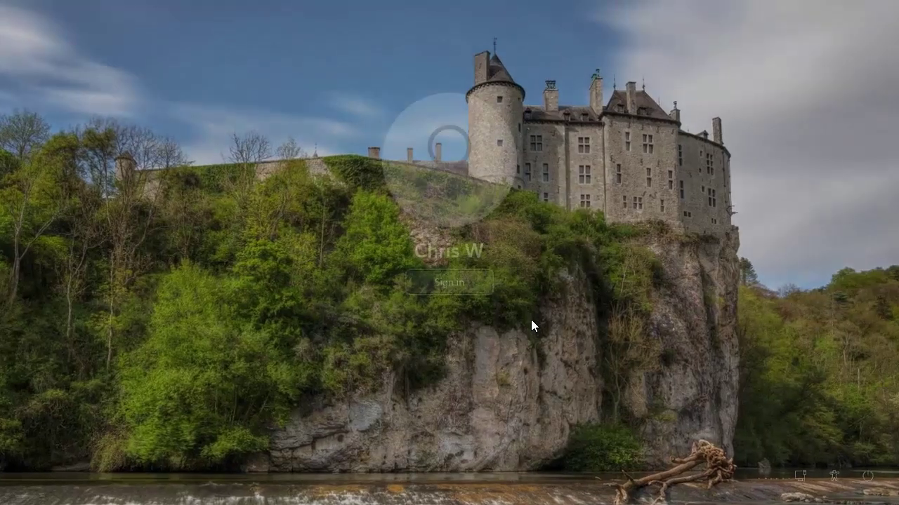
{"action": "left_click", "coordinate": [455, 277]}
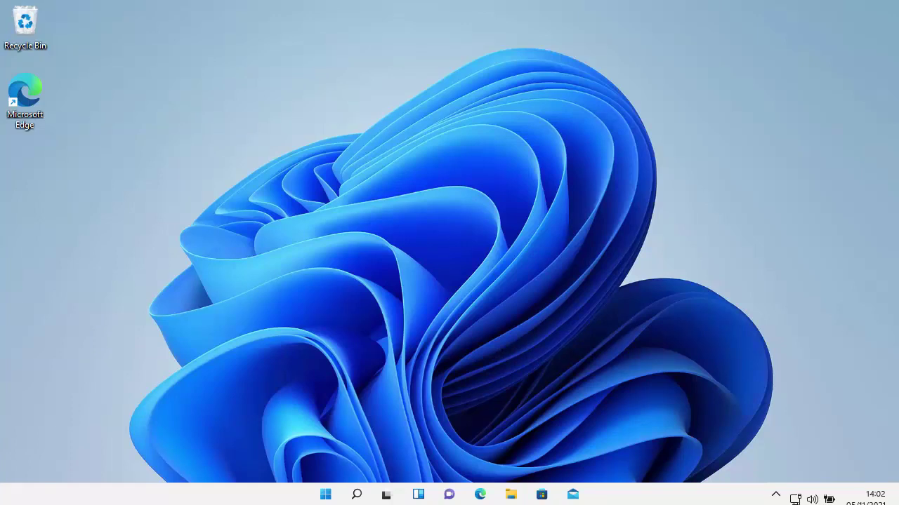
Search Start for 'regedi', open Registry Editor from the results and approve UAC
{"action": "left_click", "coordinate": [325, 495]}
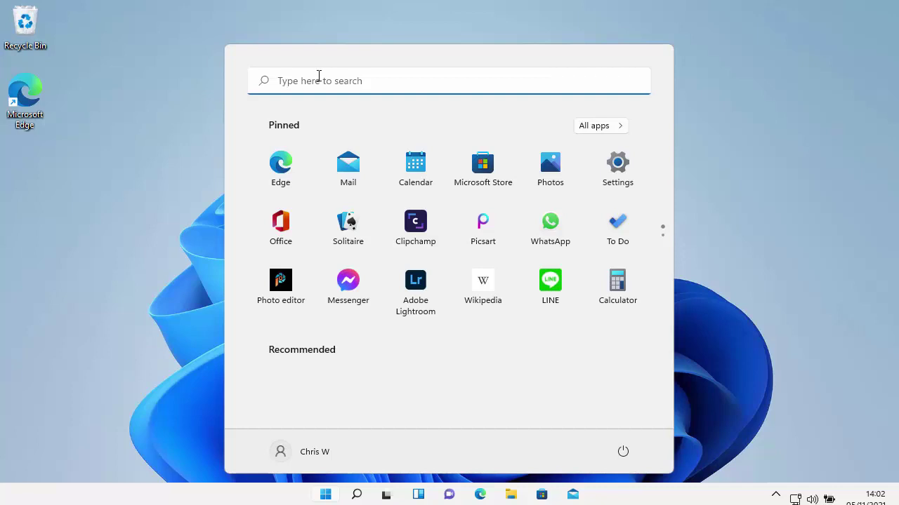
{"action": "left_click", "coordinate": [305, 79]}
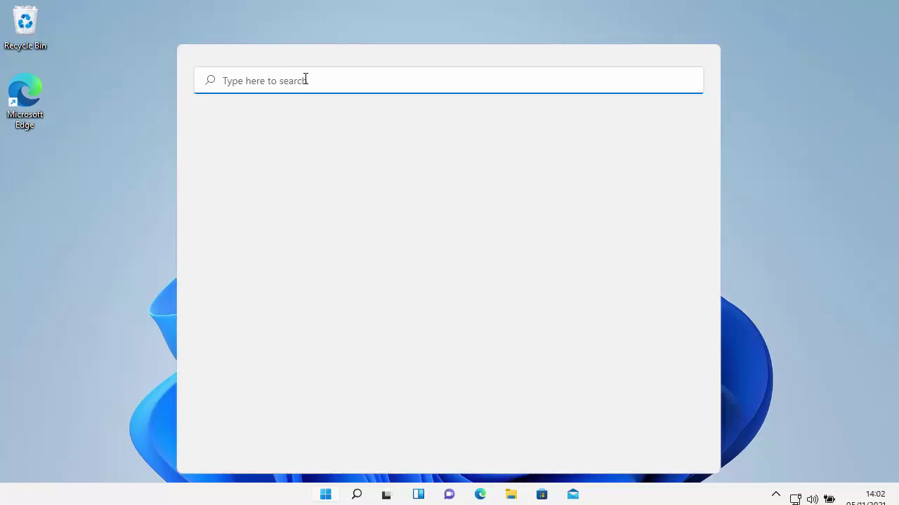
{"action": "type", "text": "reg"}
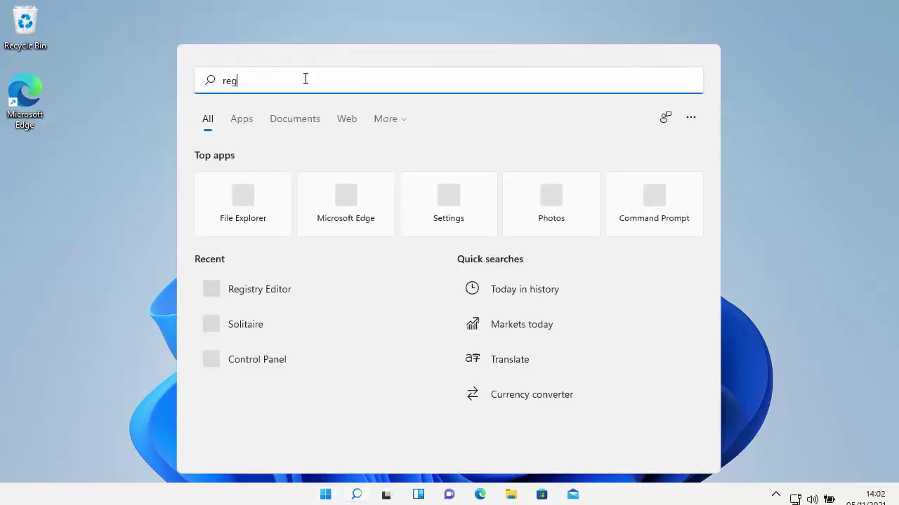
{"action": "type", "text": "edit"}
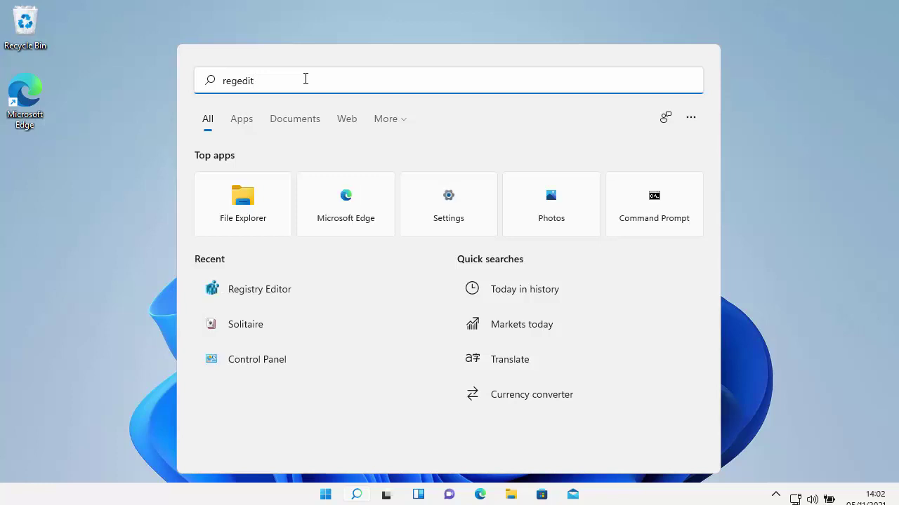
{"action": "left_click", "coordinate": [251, 195]}
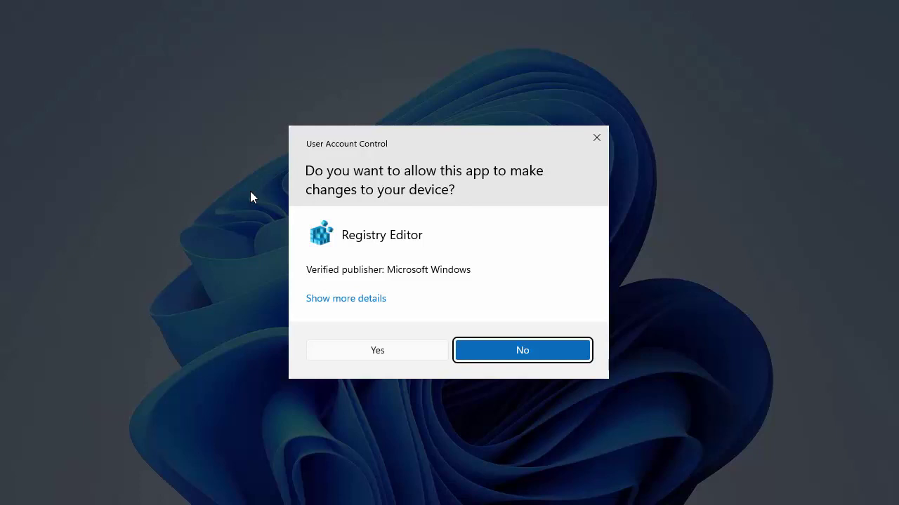
{"action": "left_click", "coordinate": [395, 349]}
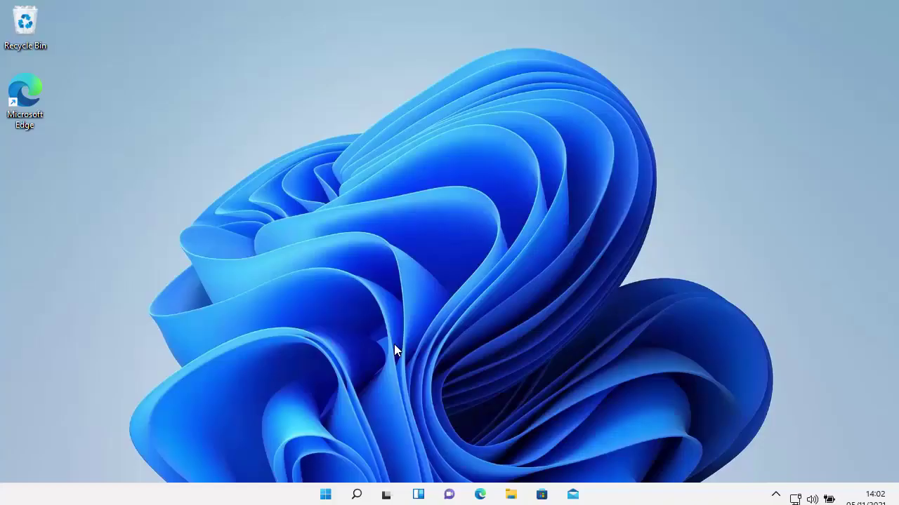
Replace TaskbarSi's value data 0 with 1 and close Registry Editor
{"action": "scroll", "coordinate": [547, 338], "scroll_direction": "down", "scroll_amount": 6}
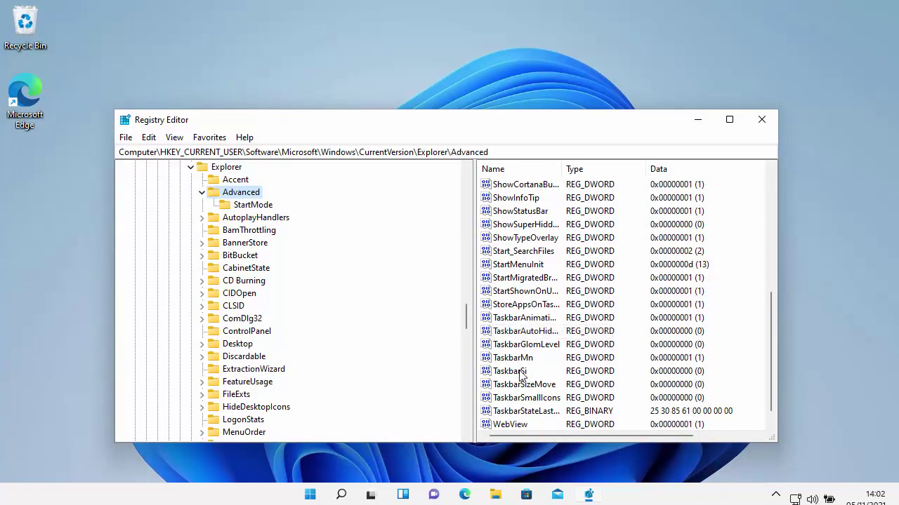
{"action": "double_click", "coordinate": [517, 372]}
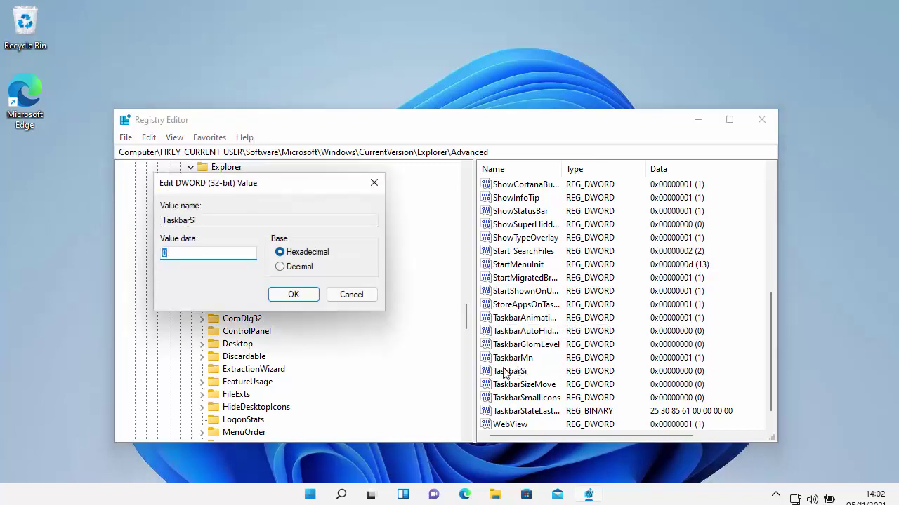
{"action": "left_click", "coordinate": [179, 253]}
{"action": "left_click_drag", "start_coordinate": [179, 253], "coordinate": [135, 254]}
{"action": "left_click", "coordinate": [292, 299]}
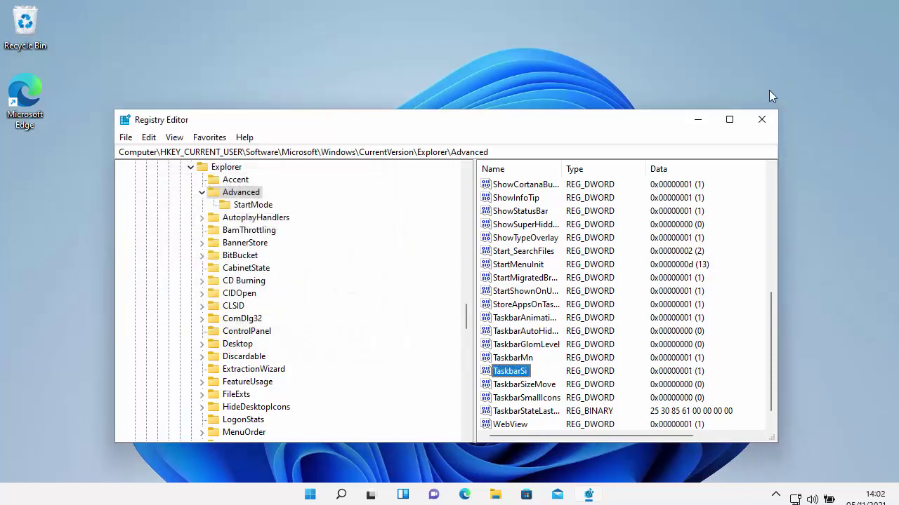
{"action": "left_click", "coordinate": [762, 121]}
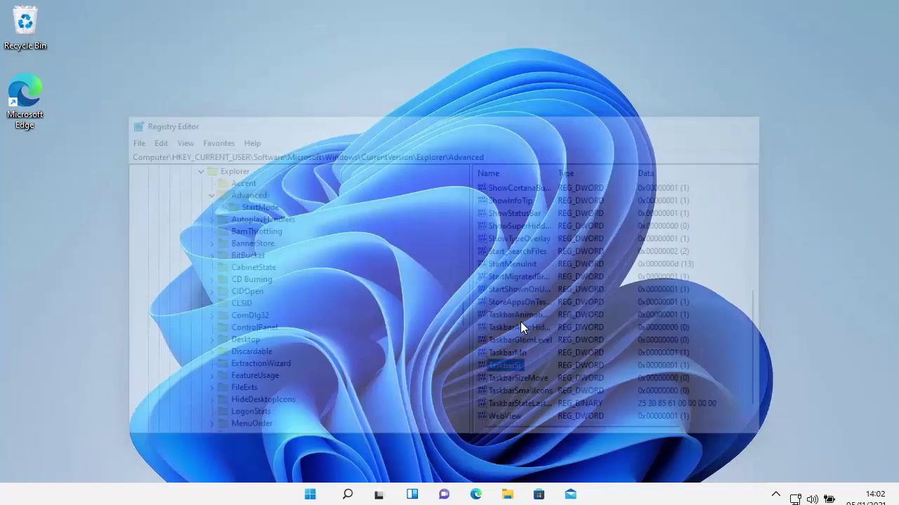
Sign out of Windows and sign back in so TaskbarSi 1 (medium taskbar) takes effect
{"action": "left_click", "coordinate": [326, 495]}
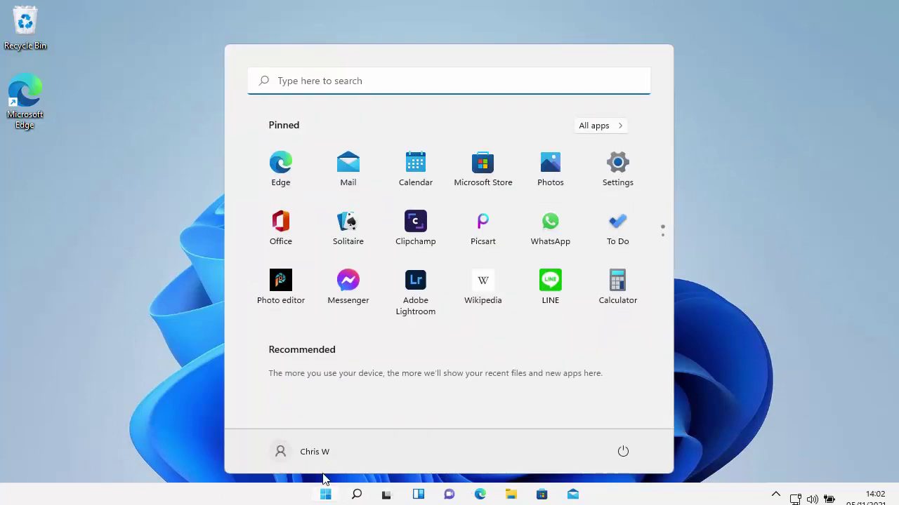
{"action": "left_click", "coordinate": [307, 456]}
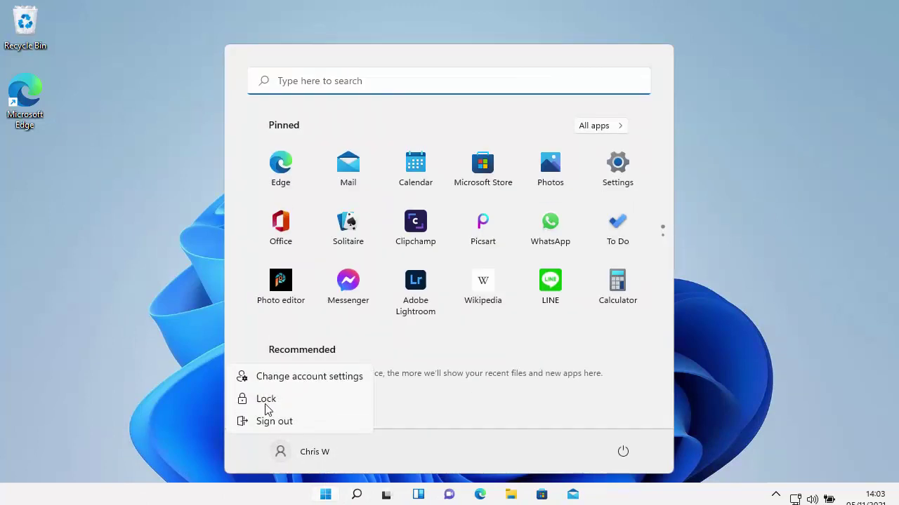
{"action": "left_click", "coordinate": [273, 422]}
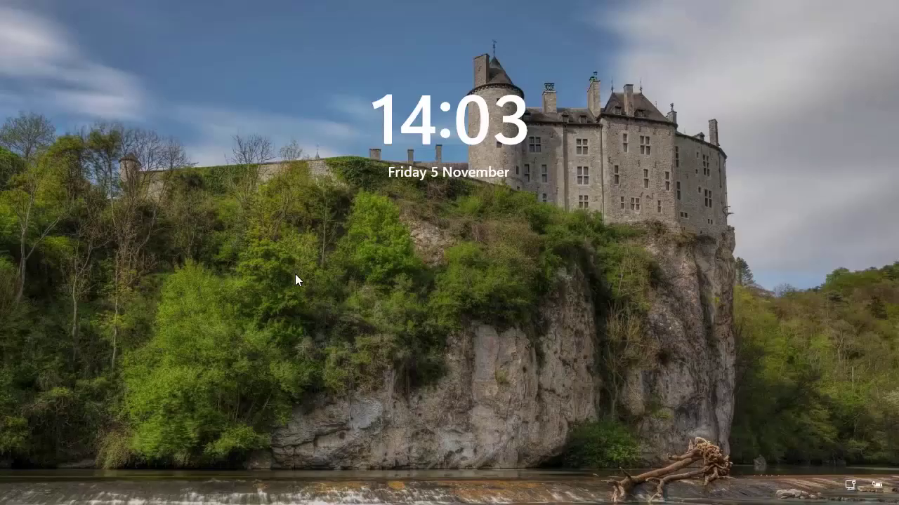
{"action": "left_click", "coordinate": [385, 252]}
{"action": "left_click", "coordinate": [460, 288]}
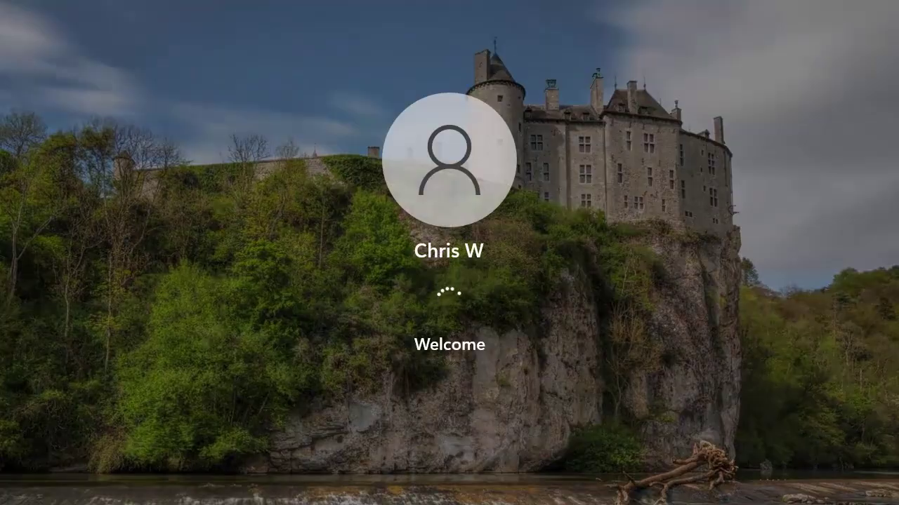